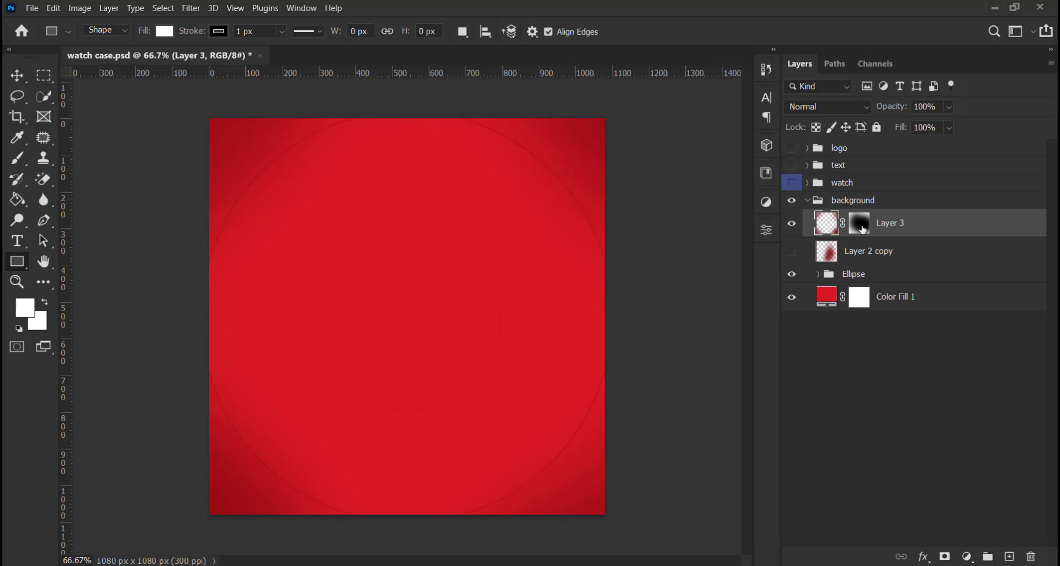
- Toggle Layer 3's mask off and on to compare the dark corner shading with and without it
left_click(864, 229, "shift")
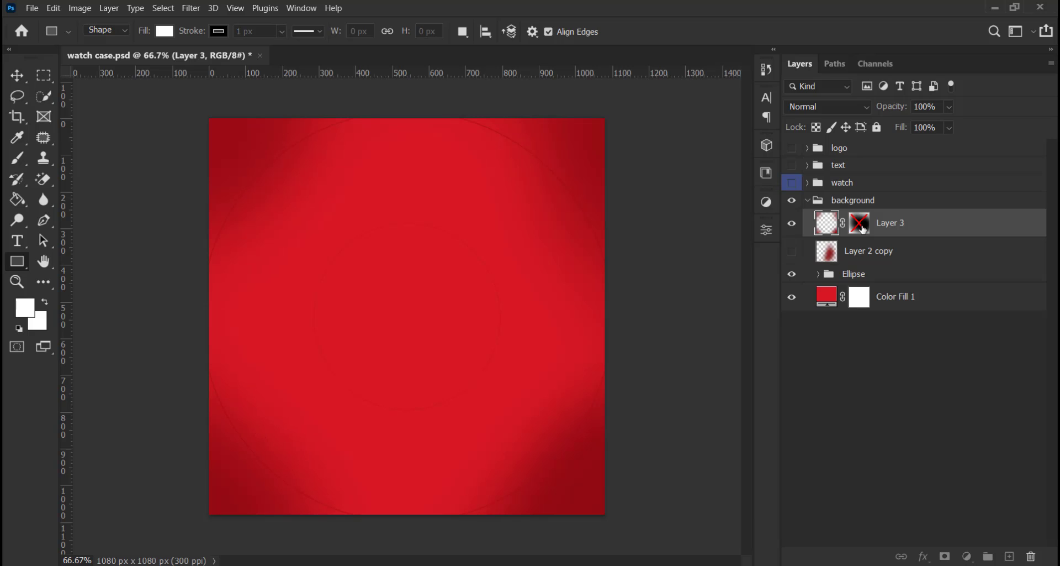
left_click(864, 229, "shift")
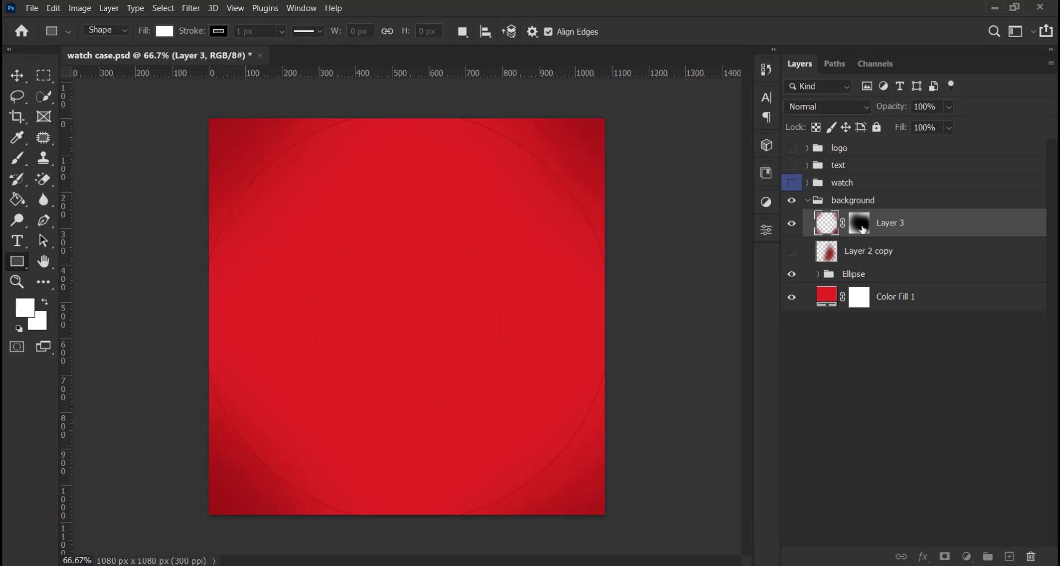
left_click(864, 229, "shift")
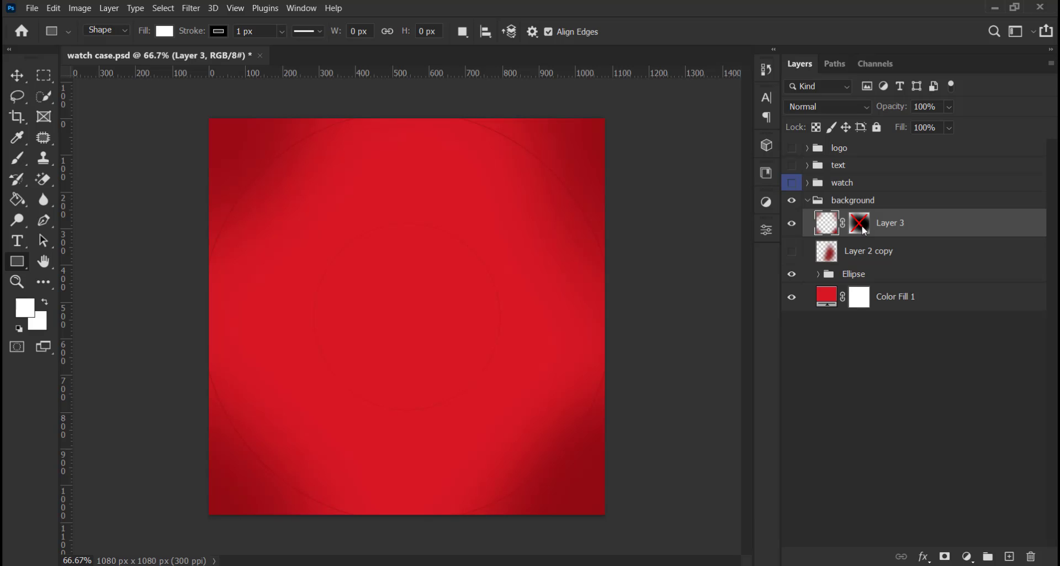
left_click(864, 229, "shift")
- Expand and show the watch group, leaving only the watch copy layer visible inside it
left_click(810, 188)
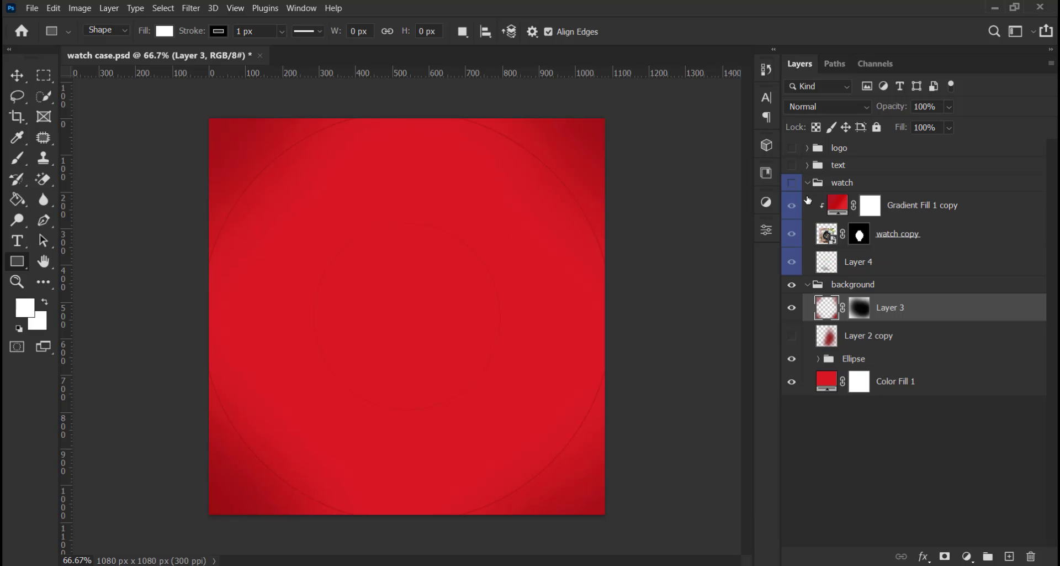
left_click(793, 206)
left_click(794, 206)
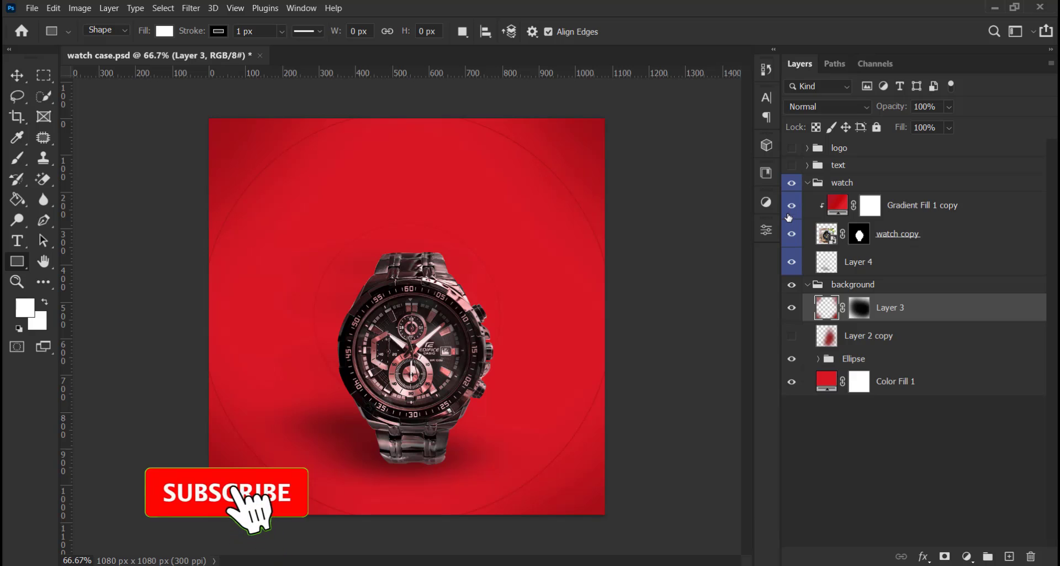
left_click(792, 235)
left_click(792, 261)
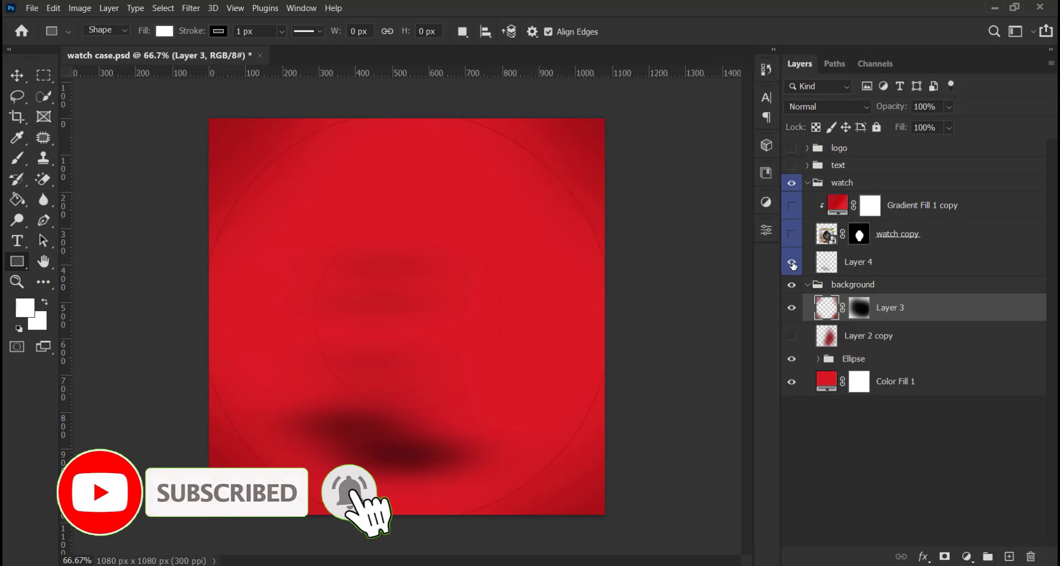
left_click(795, 237)
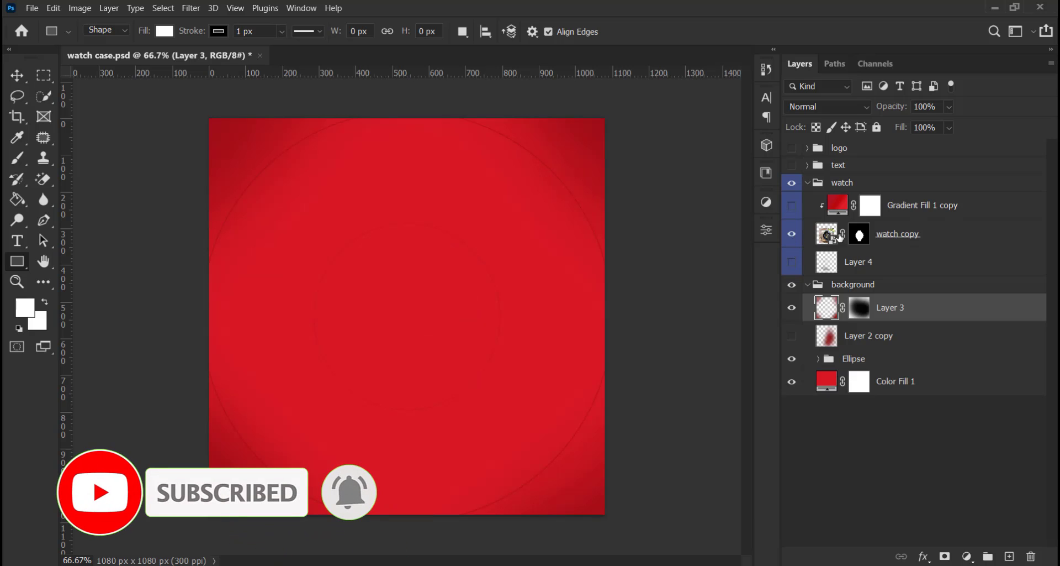
- Disable the watch copy layer's mask to view the original photo, look at the selection tool choices, and re-enable the mask
left_click(859, 234)
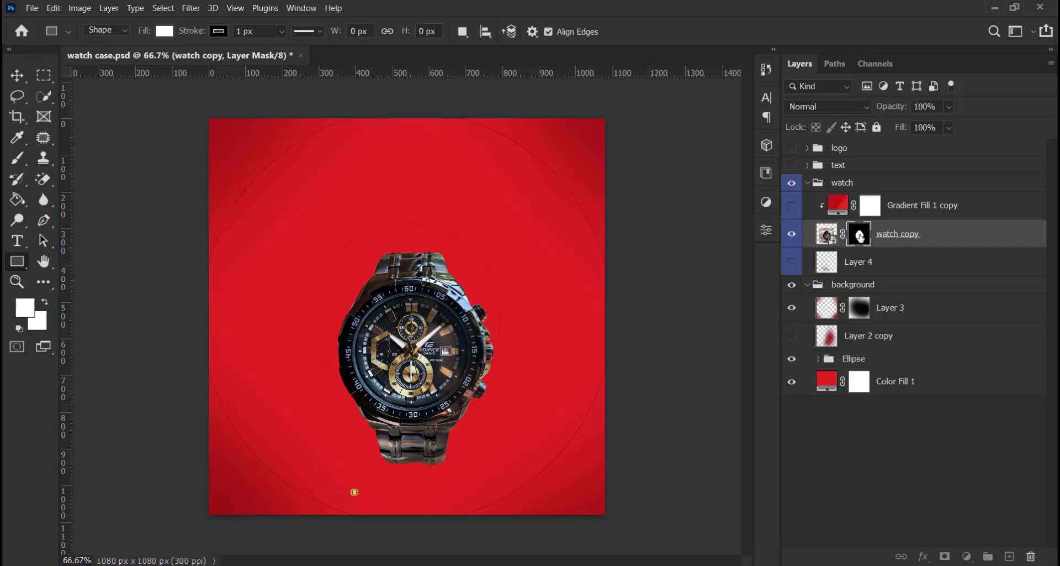
left_click(860, 235, "shift")
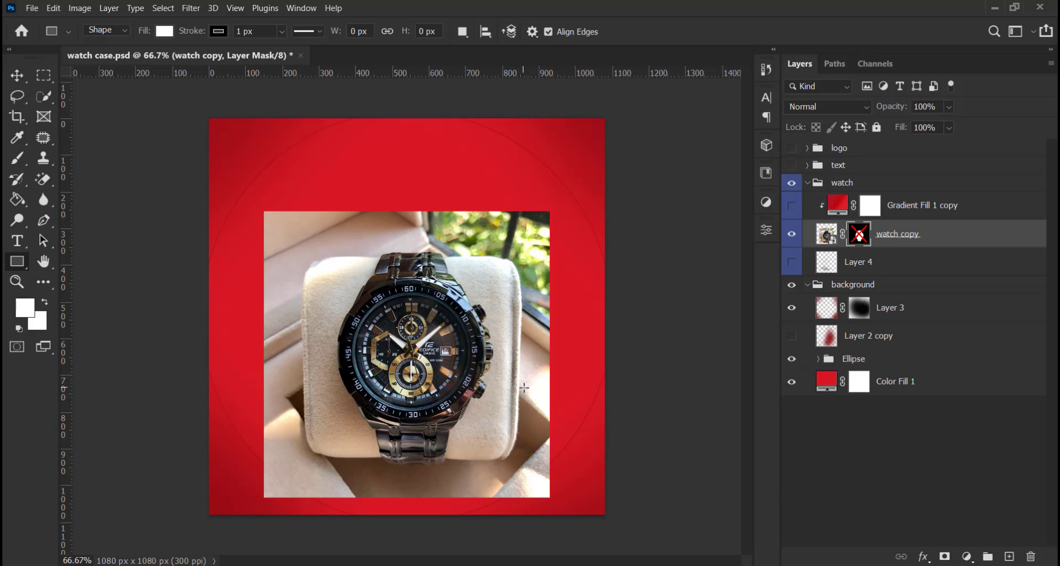
left_click(49, 103)
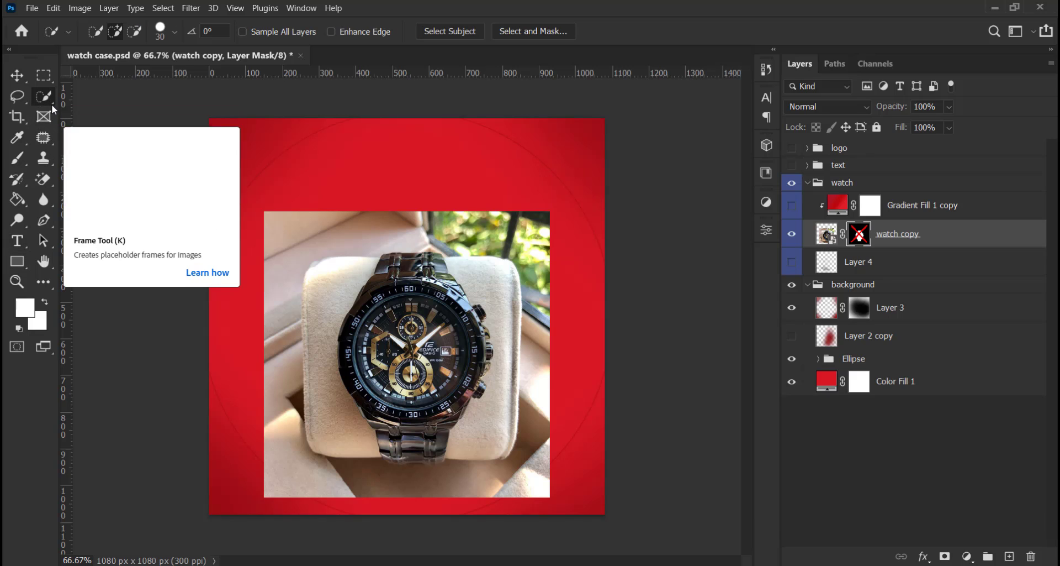
left_click(49, 101)
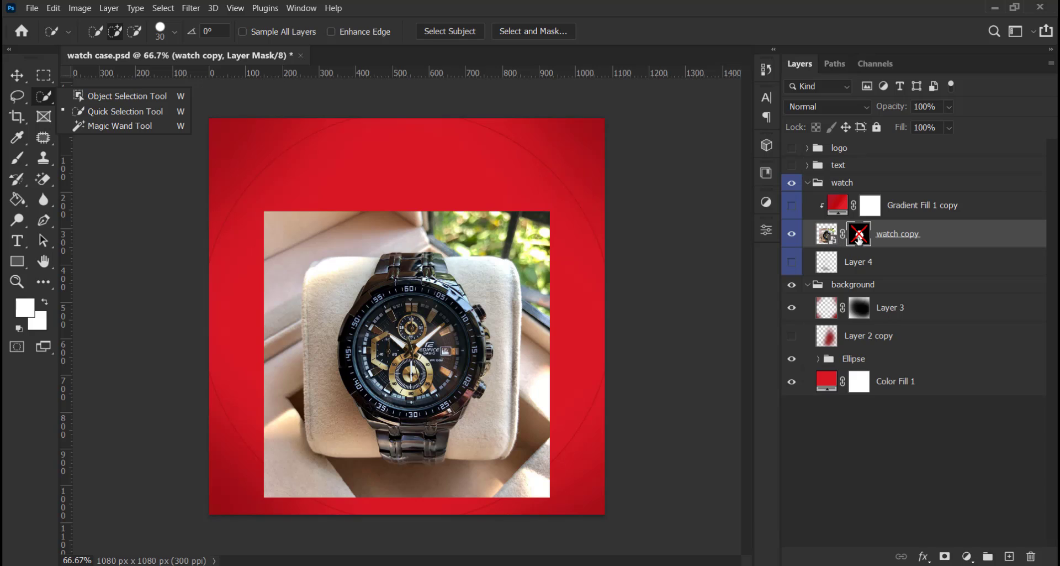
left_click(860, 234, "shift")
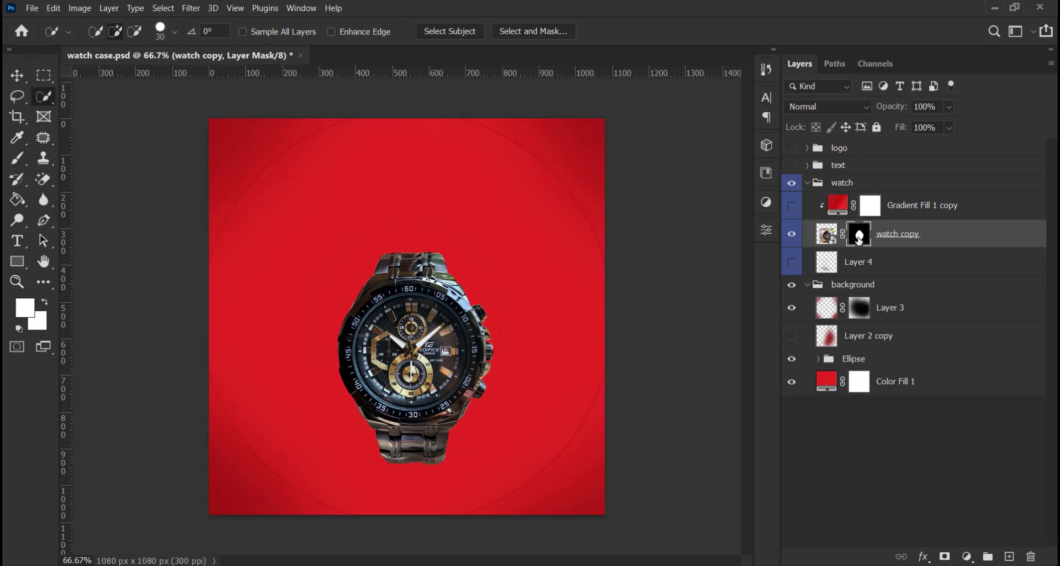
- Show the shadow on Layer 4 and the Gradient Fill 1 copy layer clipped to the watch
left_click(792, 263)
left_click(792, 263)
left_click(792, 263)
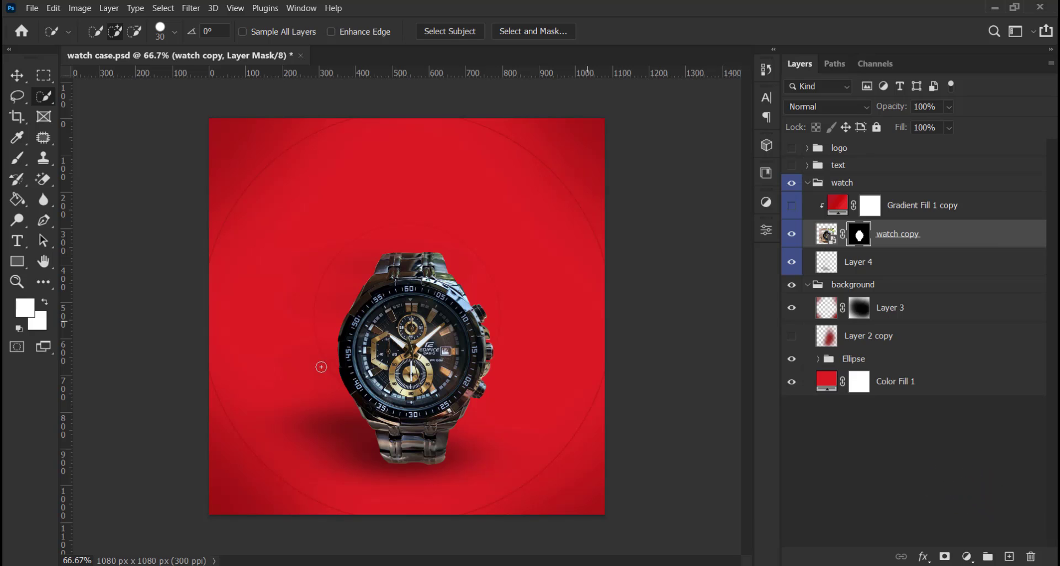
left_click(16, 76)
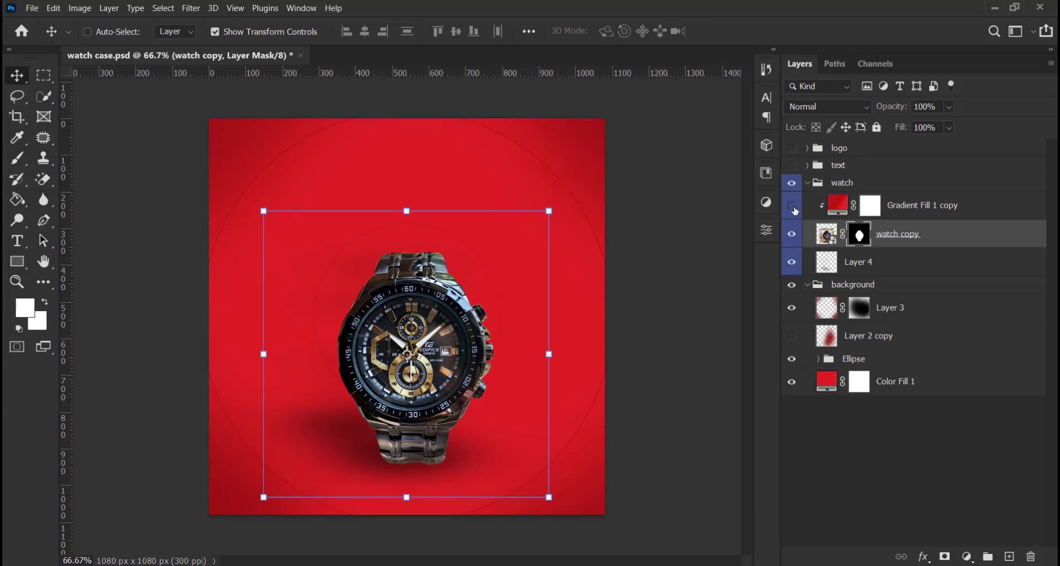
left_click(796, 210)
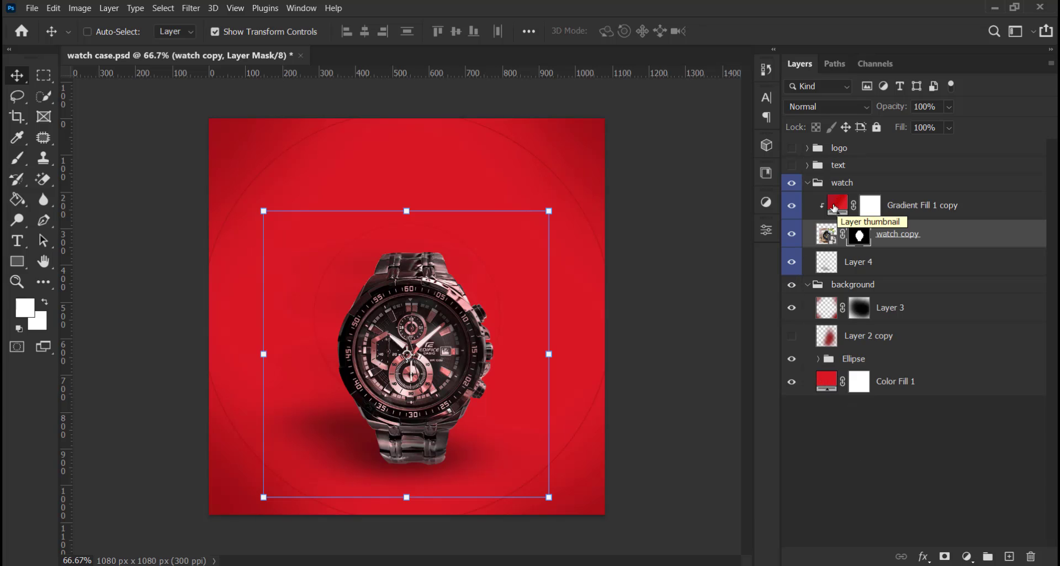
- Check the Hue blend mode on Gradient Fill 1 copy and compare the watch with the layer hidden and shown
left_click(836, 208)
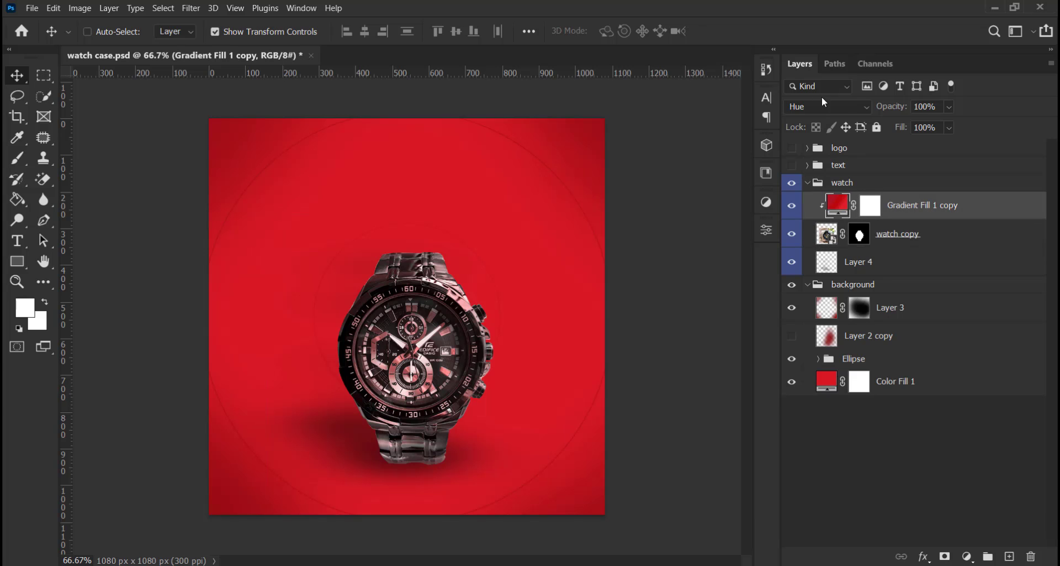
left_click(847, 105)
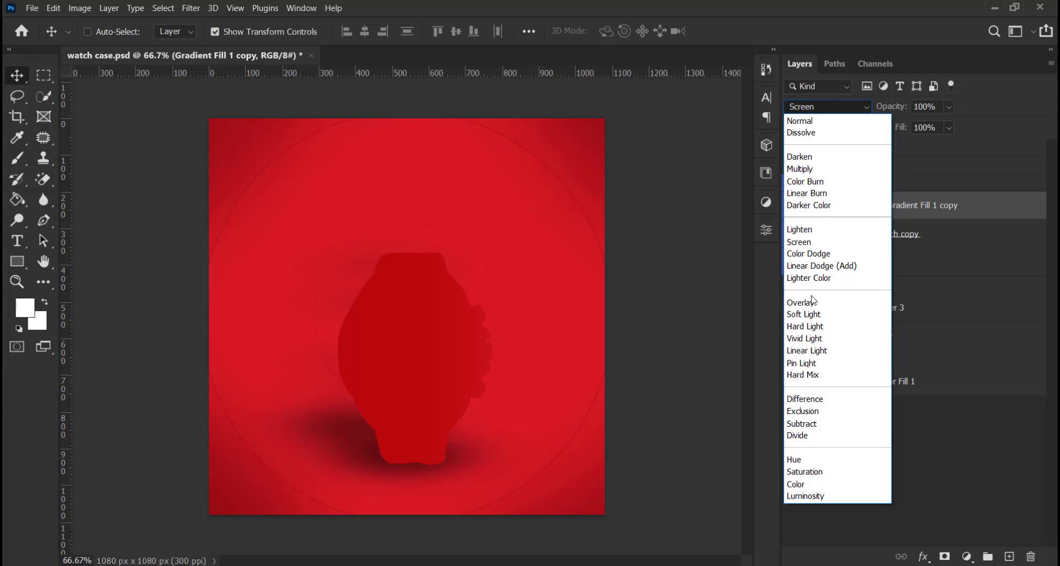
left_click(802, 464)
left_click(792, 206)
left_click(793, 206)
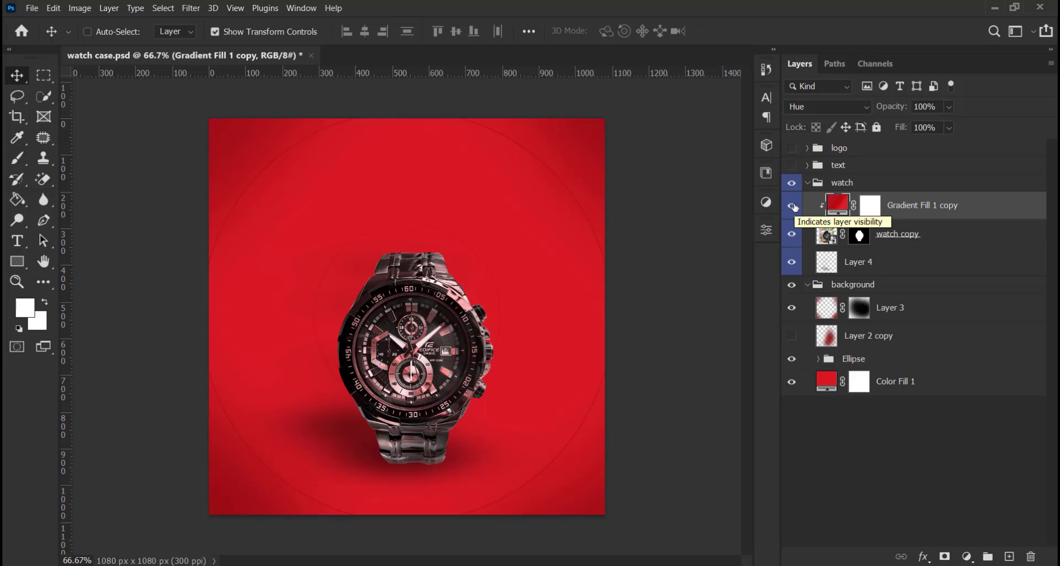
left_click(793, 206)
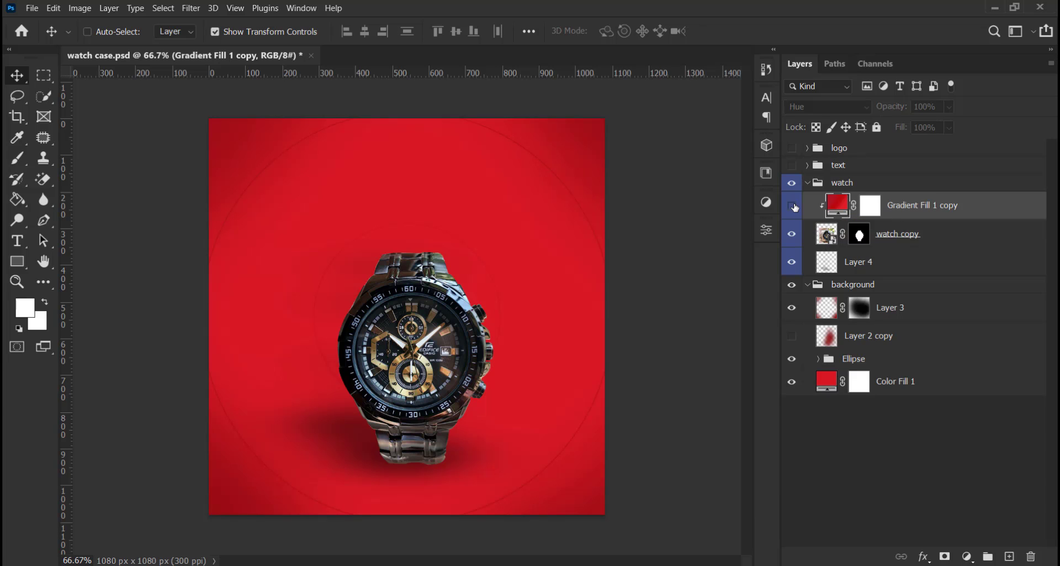
left_click(793, 206)
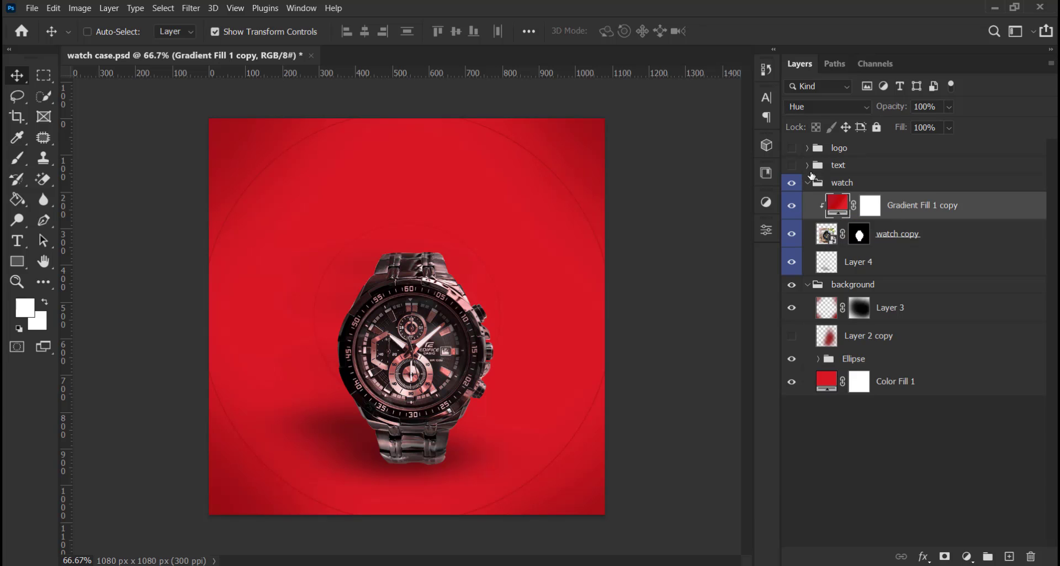
- Show the Layer 2 copy glow in the background group, comparing the background with and without it
left_click(793, 337)
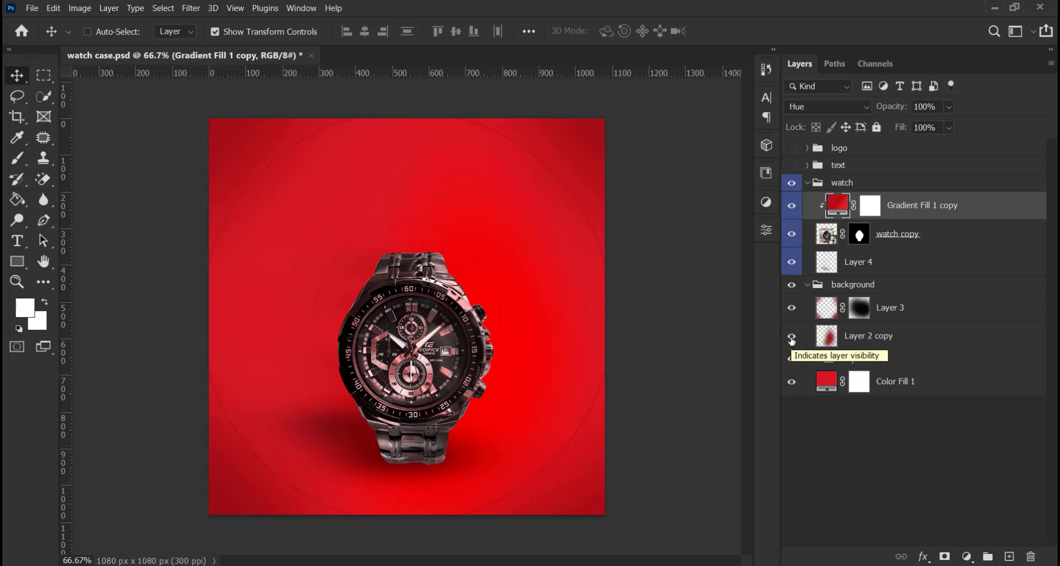
left_click(792, 338)
left_click(793, 338)
left_click(793, 338)
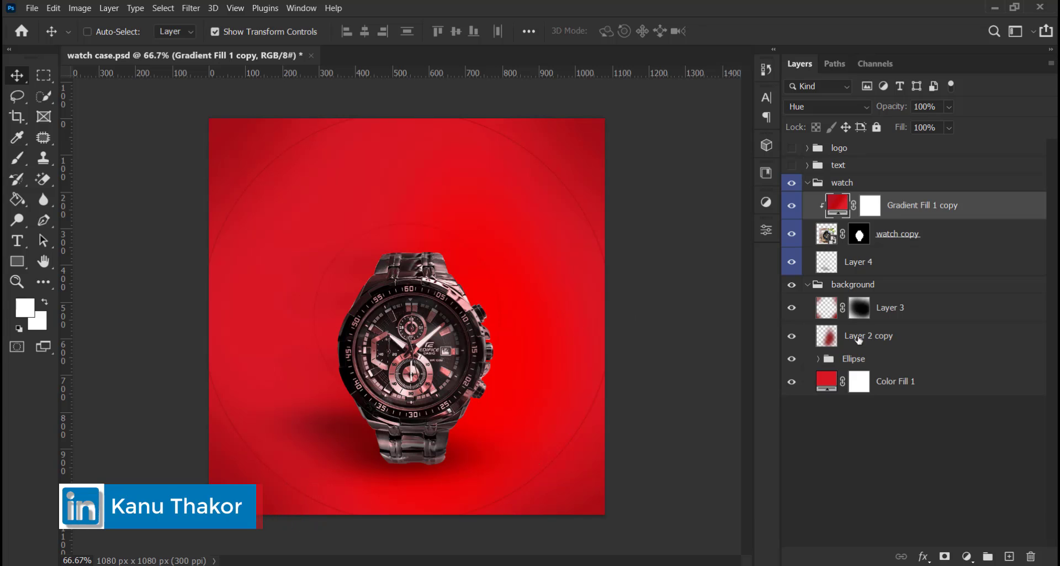
- Preview other blend modes such as Normal and Exclusion on Layer 2 copy, keeping Vivid Light
left_click(827, 341)
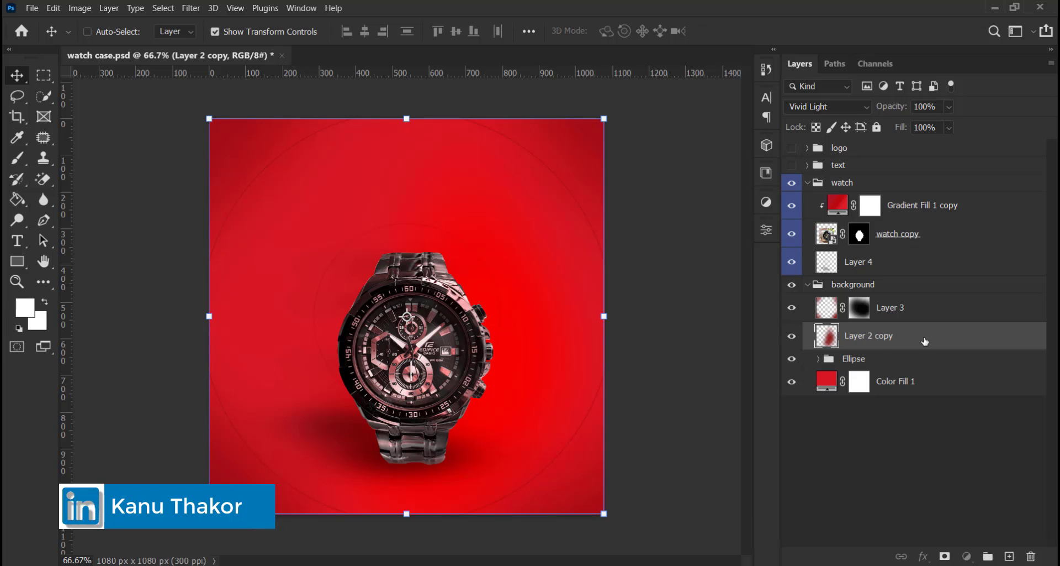
left_click(863, 104)
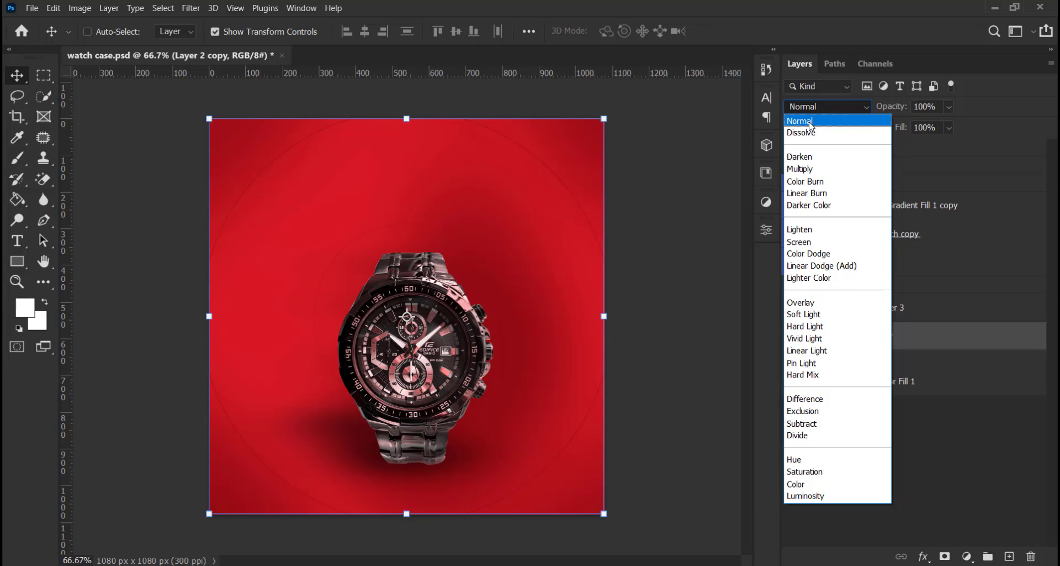
left_click(970, 343)
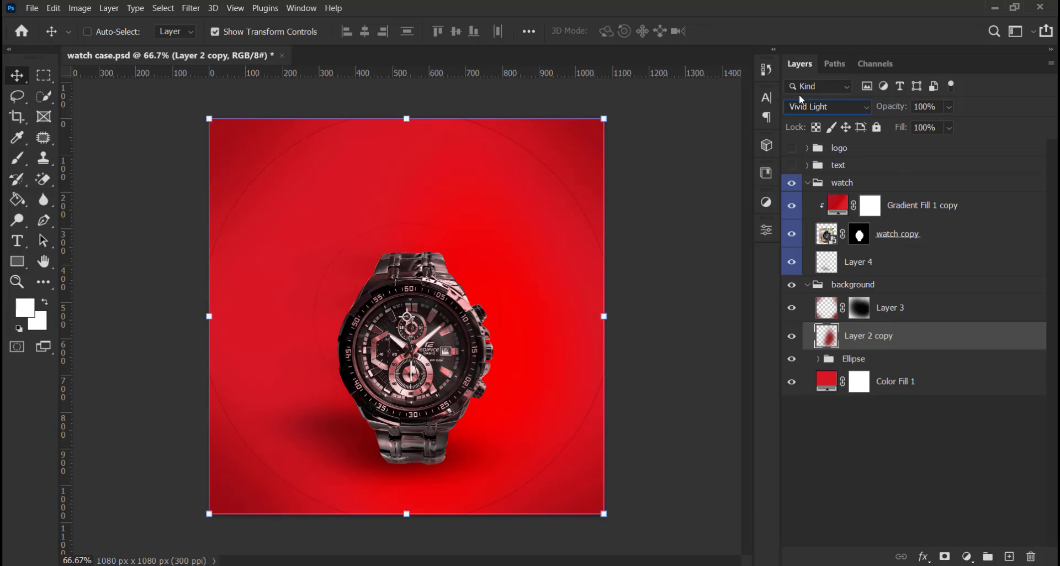
left_click(830, 108)
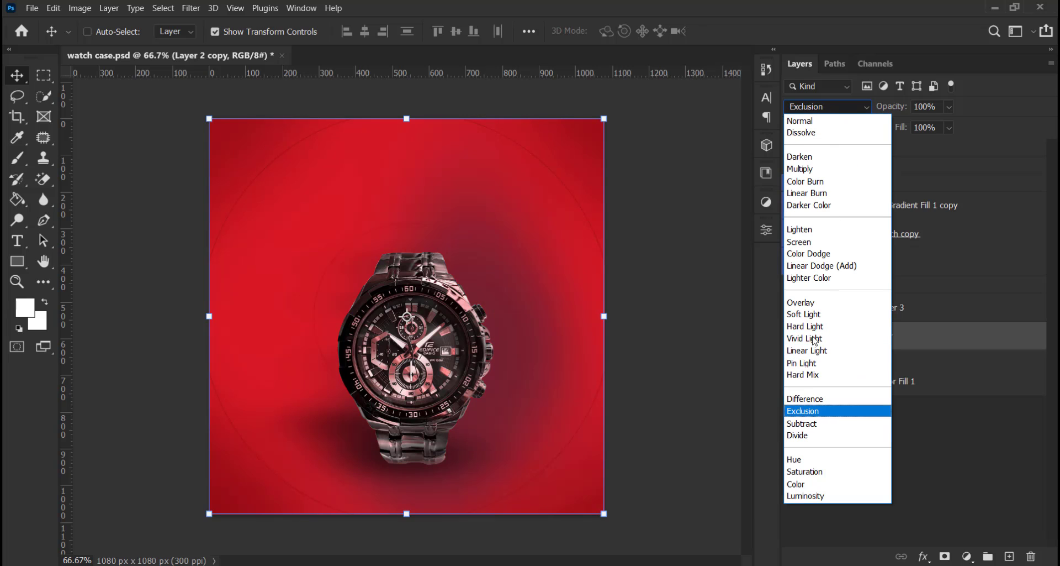
left_click(855, 343)
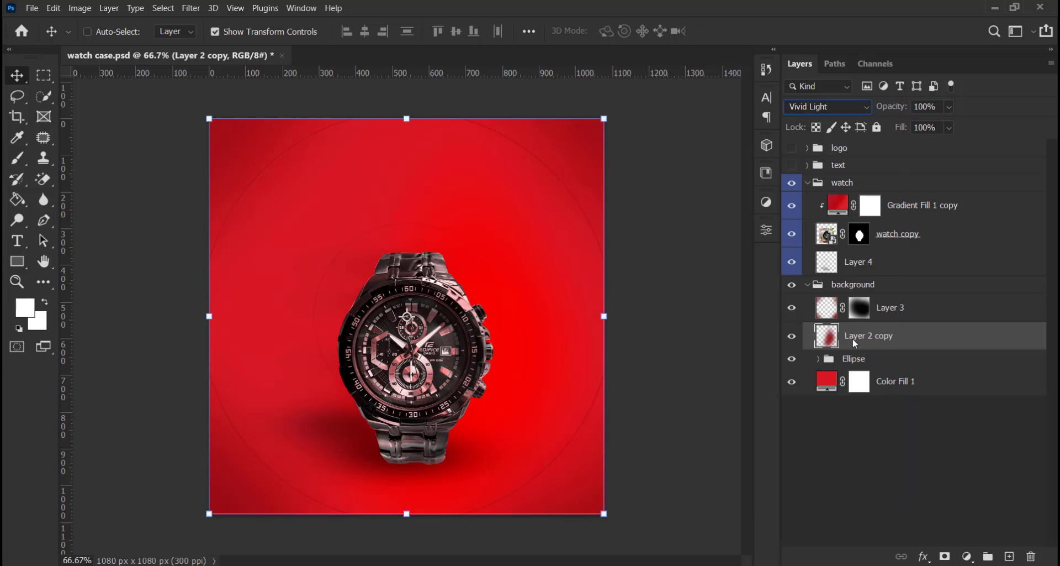
- Collapse the background and watch groups in the layer list
left_click(811, 285)
left_click(808, 285)
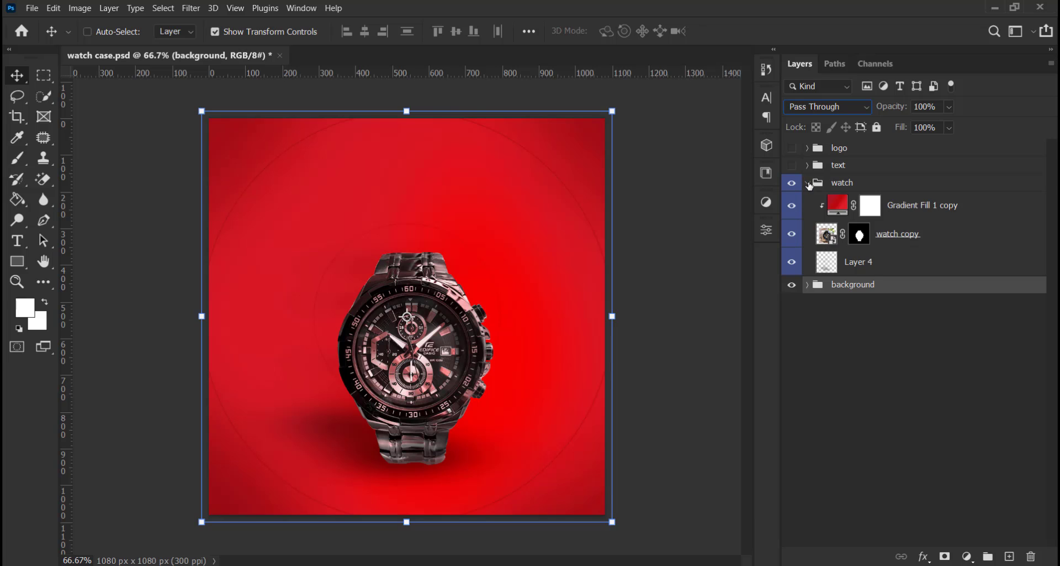
left_click(809, 184)
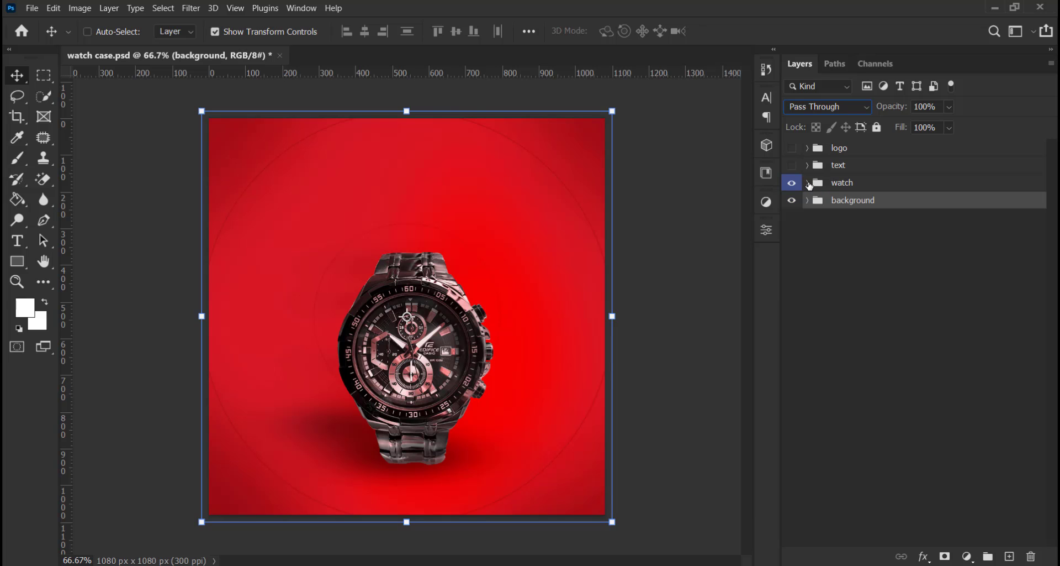
- Expand and show the text group, hiding its Watch and Case layers so only the tagline is visible
left_click(808, 165)
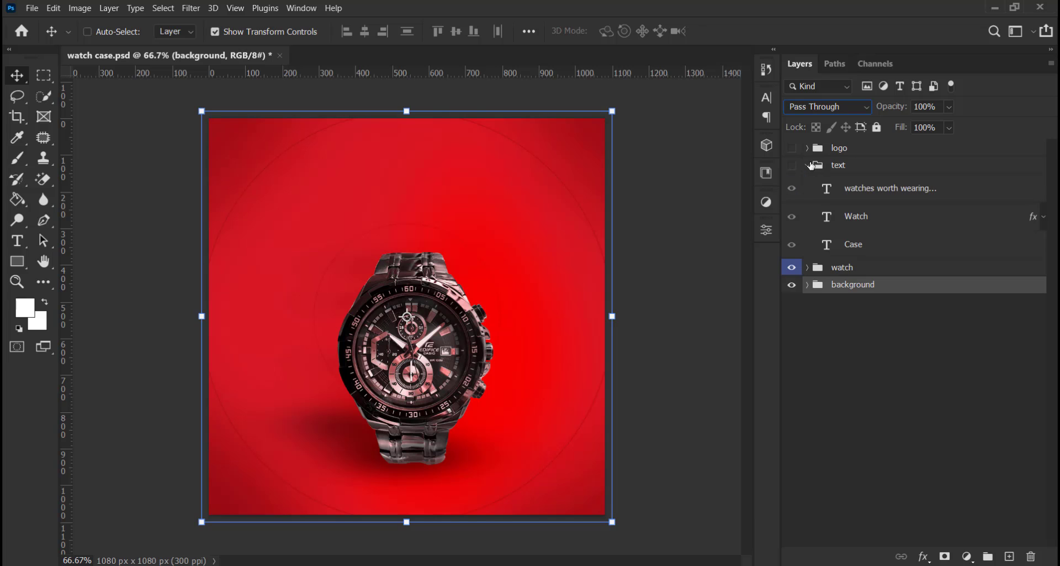
left_click(792, 164)
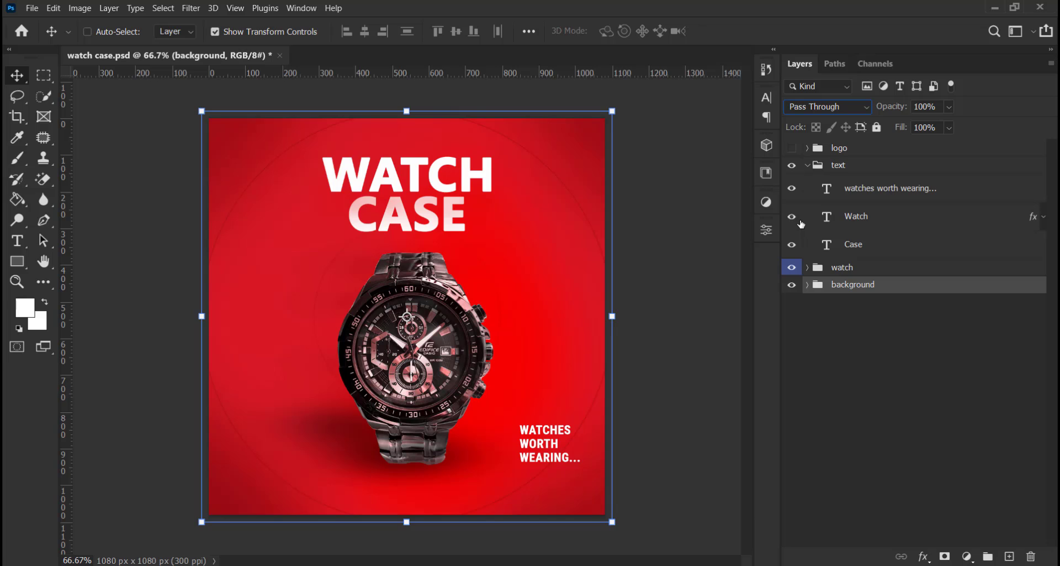
left_click(792, 216)
left_click(791, 244)
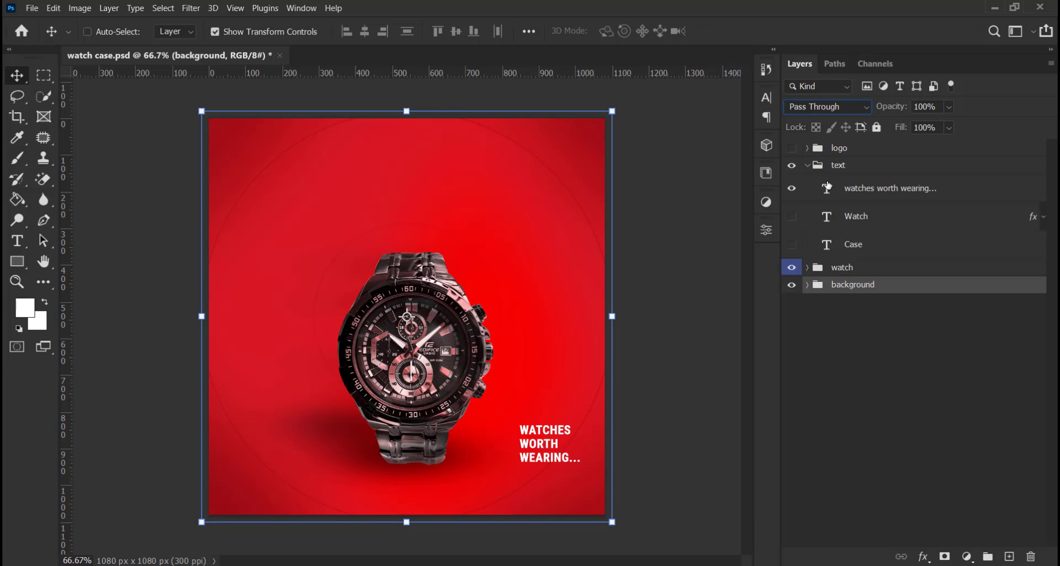
- Open the "watches worth wearing..." text for editing and examine its character settings
double_click(825, 191)
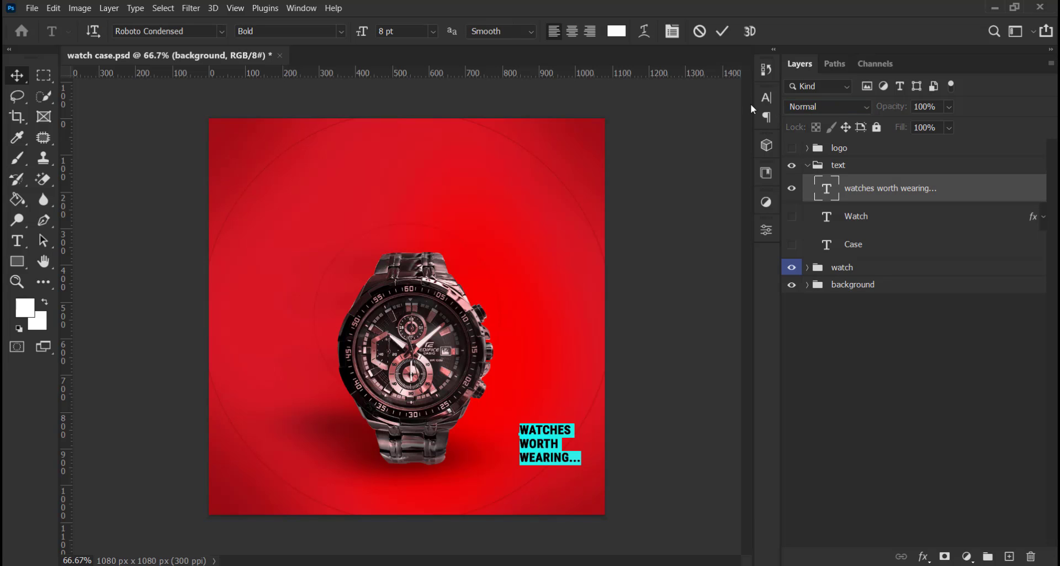
left_click(767, 100)
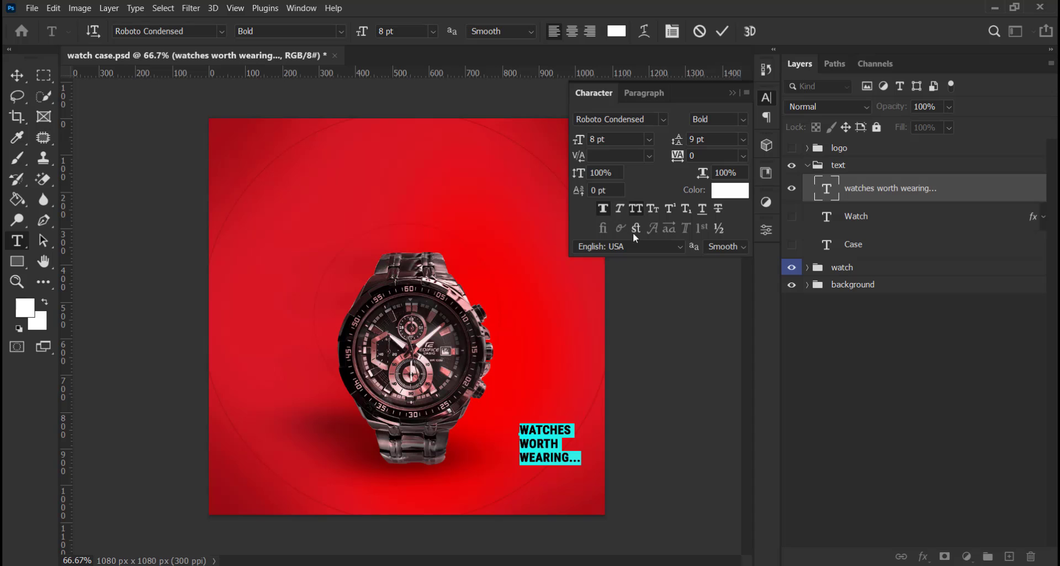
left_click(737, 94)
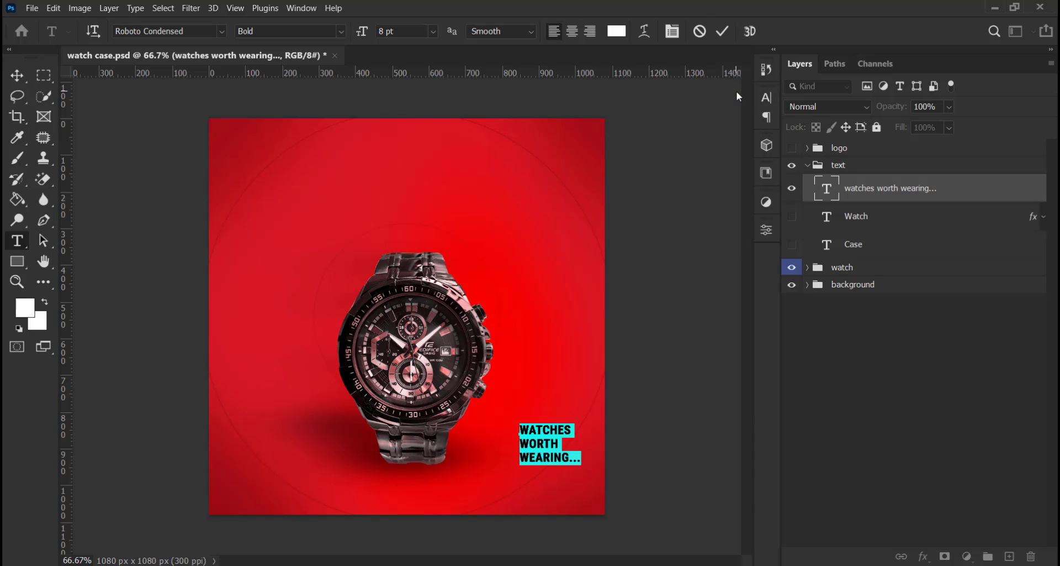
- Finish editing the tagline text and show the Watch and Case title layers
key("ctrl+Return")
key("v")
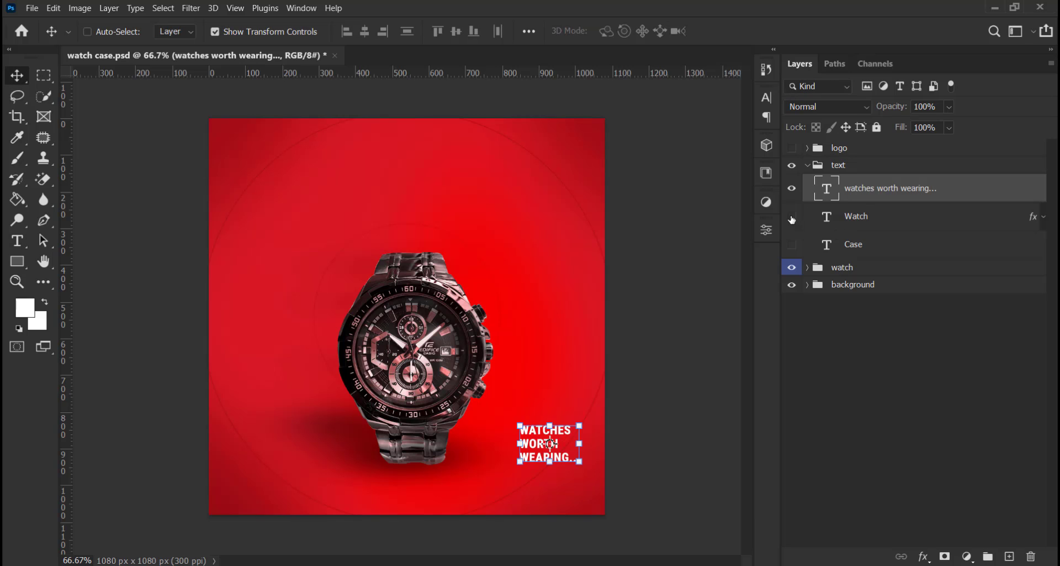
left_click(792, 217)
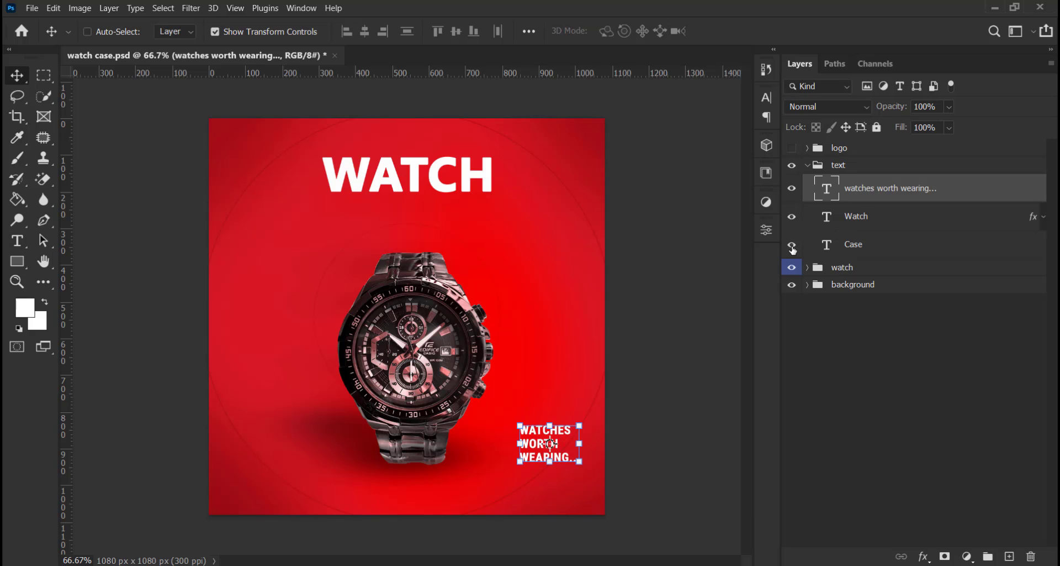
left_click(793, 246)
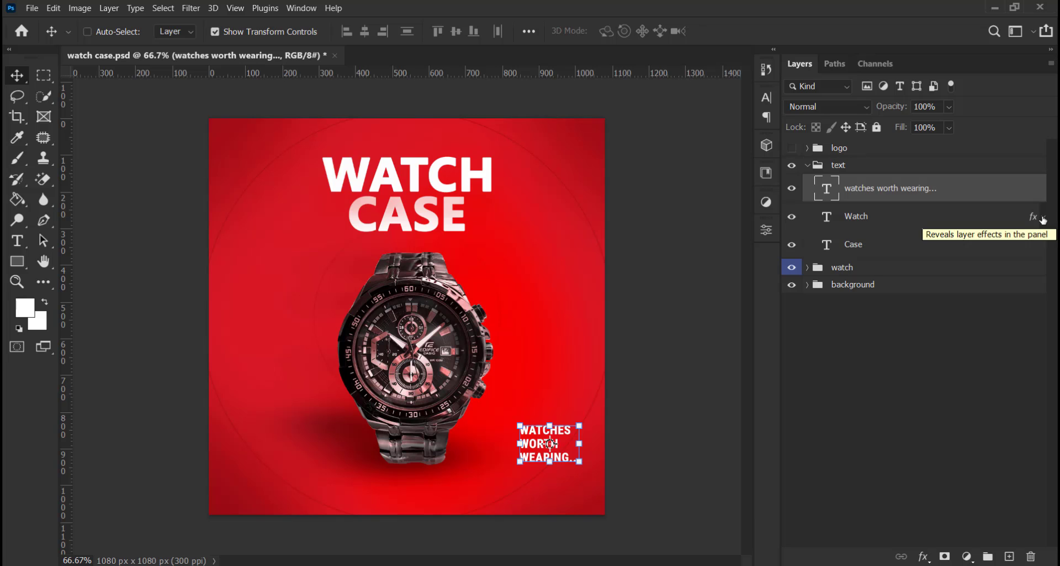
- Expand the Watch layer's effects and toggle its Drop Shadow off and back on to compare the title
left_click(1043, 219)
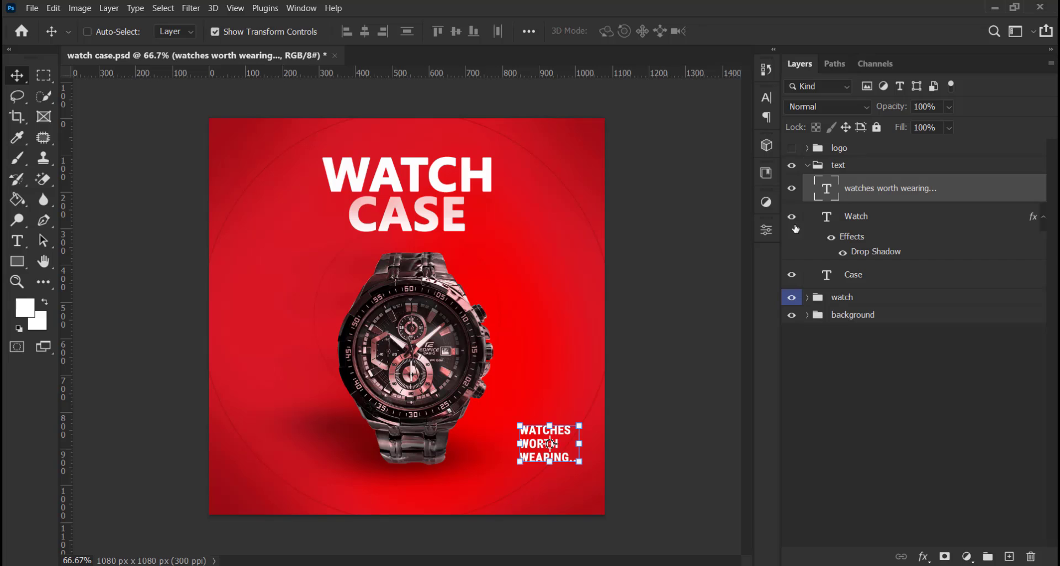
left_click(843, 254)
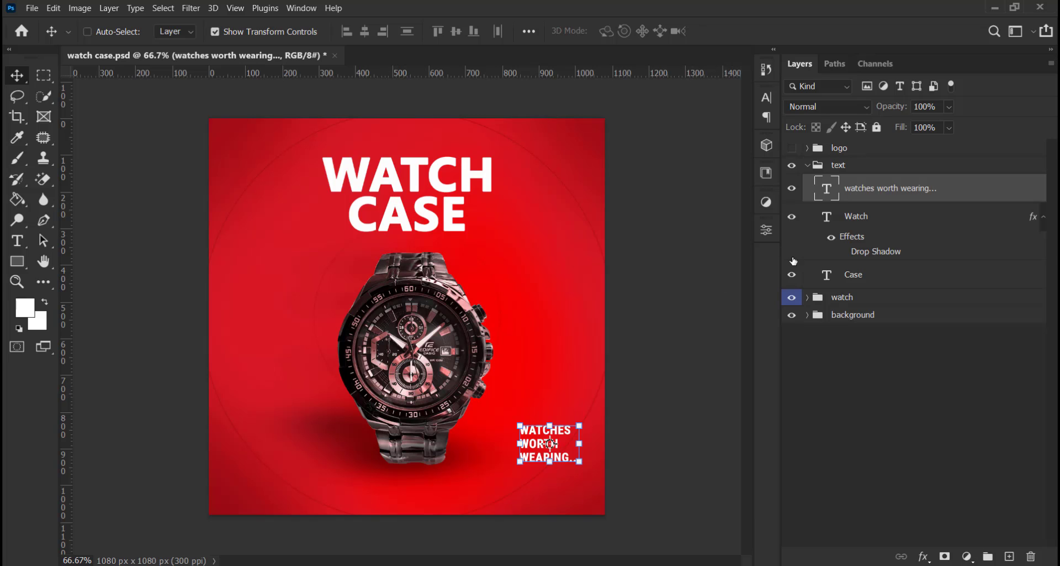
left_click(847, 253)
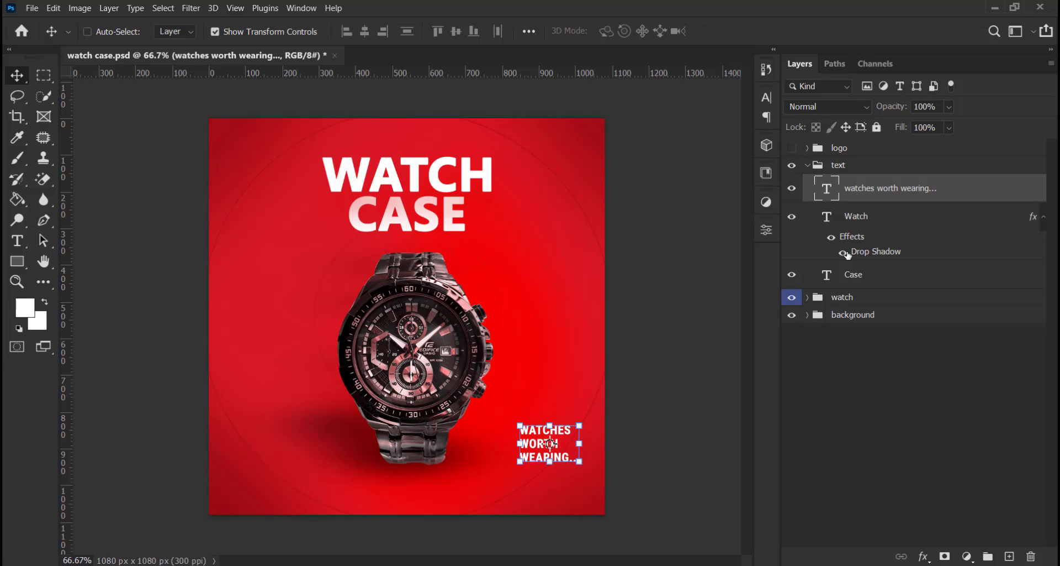
- Open the Watch layer's style settings, examine the Drop Shadow options and close them without changes
left_click(933, 217)
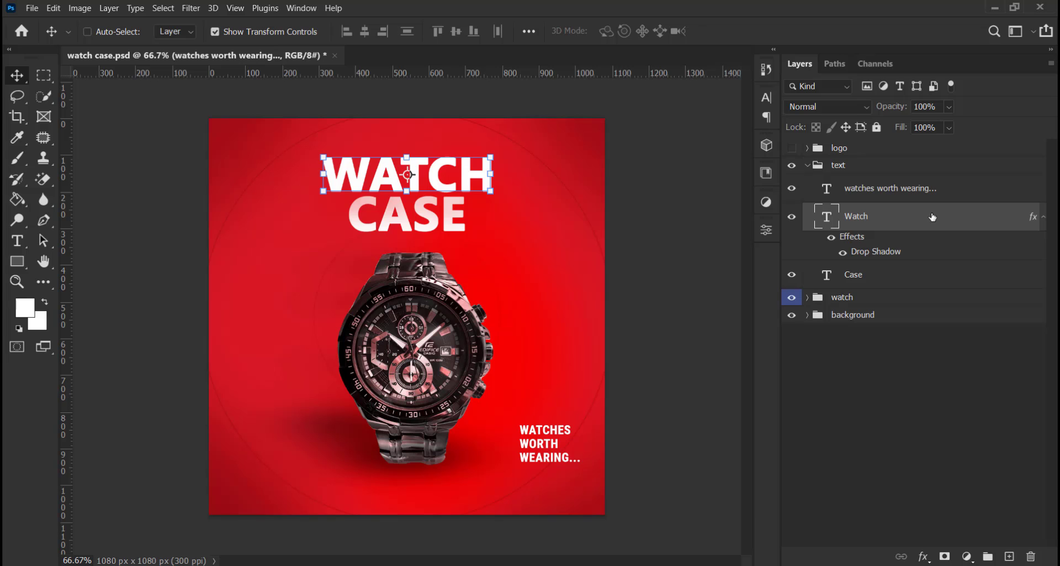
double_click(966, 226)
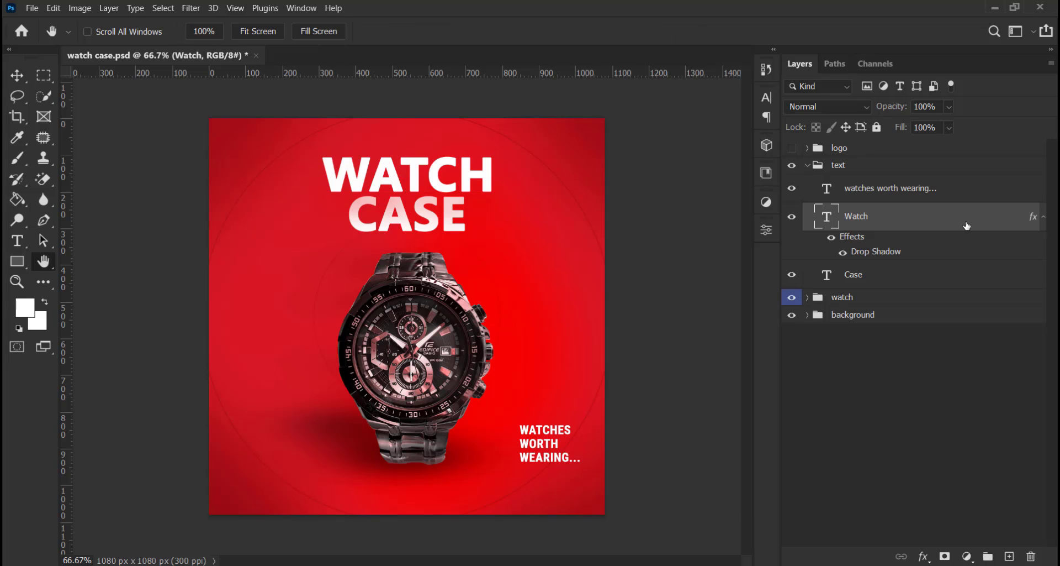
left_click(1001, 220)
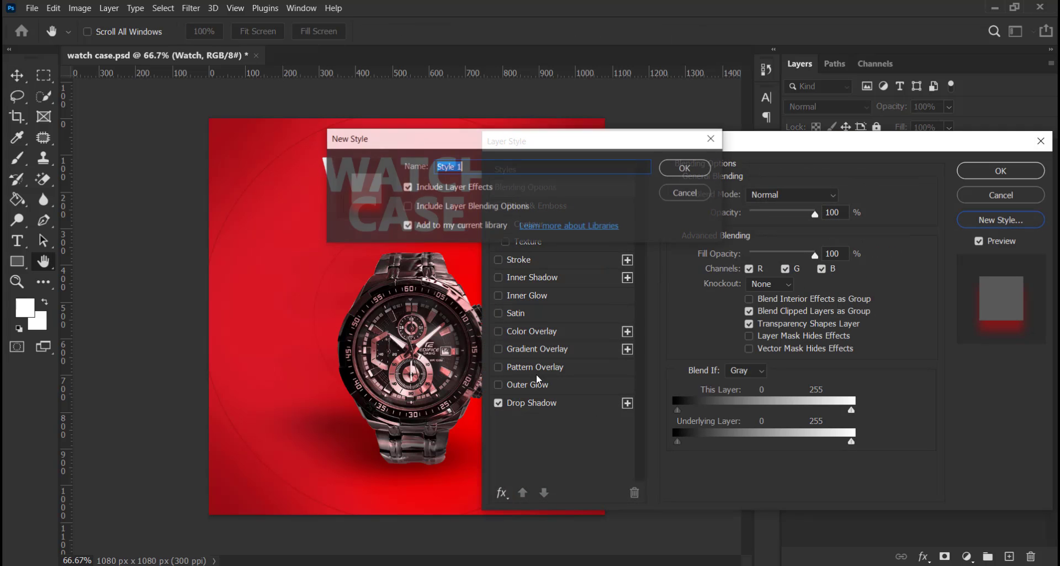
key("Escape")
left_click(561, 404)
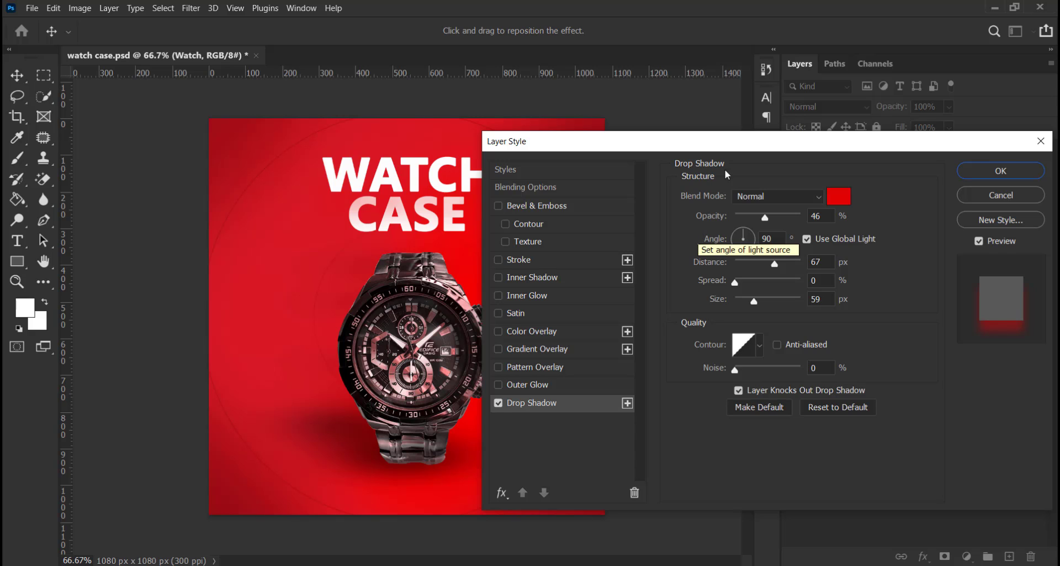
left_click(972, 170)
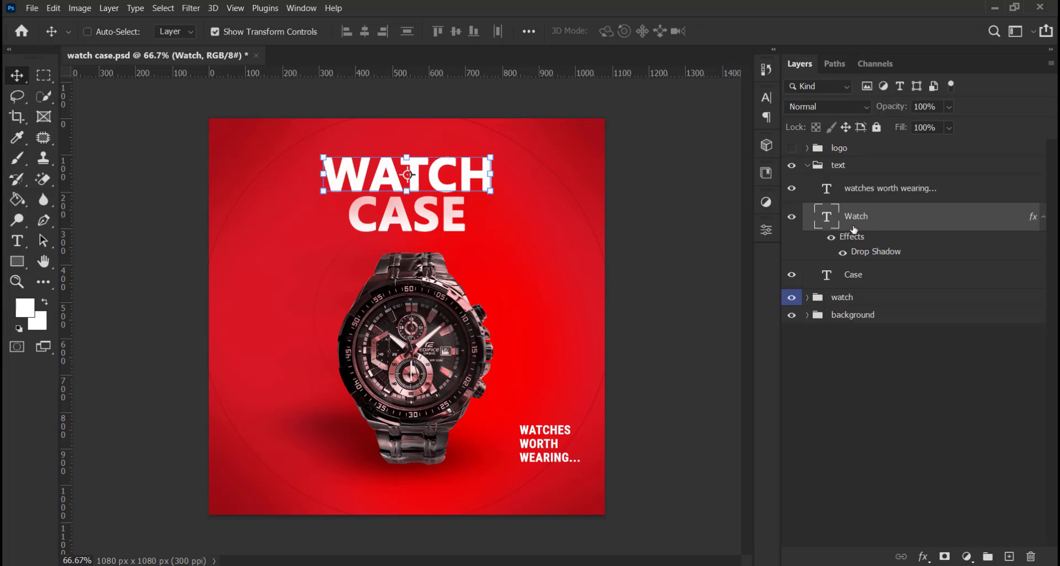
- Collapse the text group, then expand the logo group and show its logo and handle layers
left_click(808, 165)
left_click(808, 149)
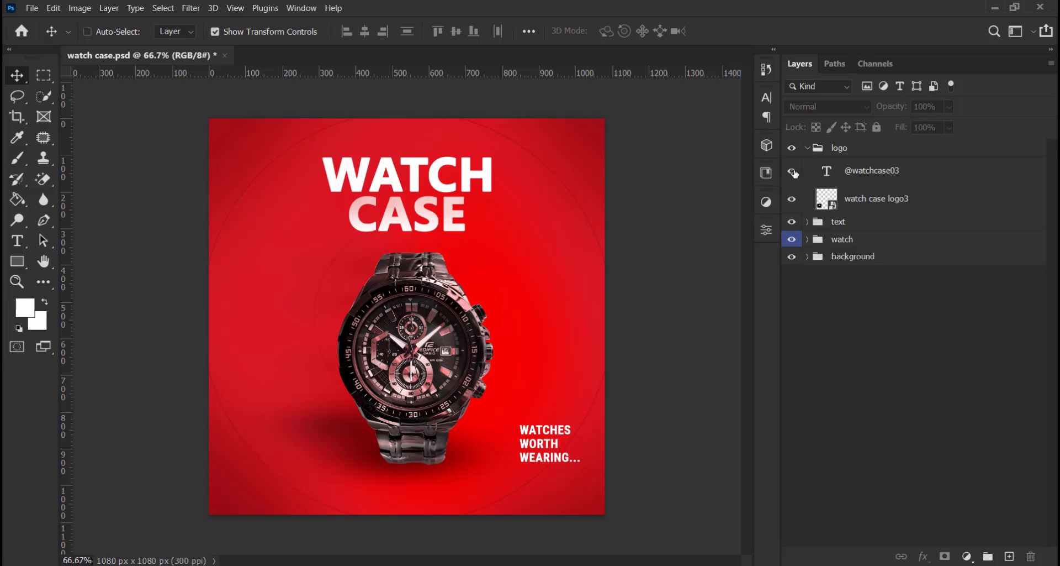
left_click(794, 174)
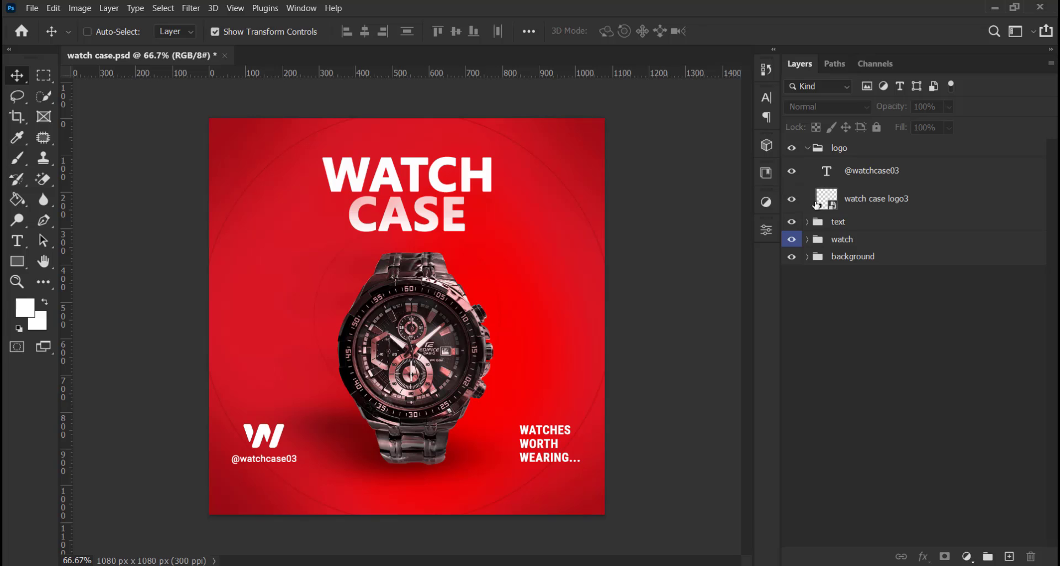
- Select the watch case logo3 layer and toggle its visibility off and back on to examine the logo
left_click(838, 200)
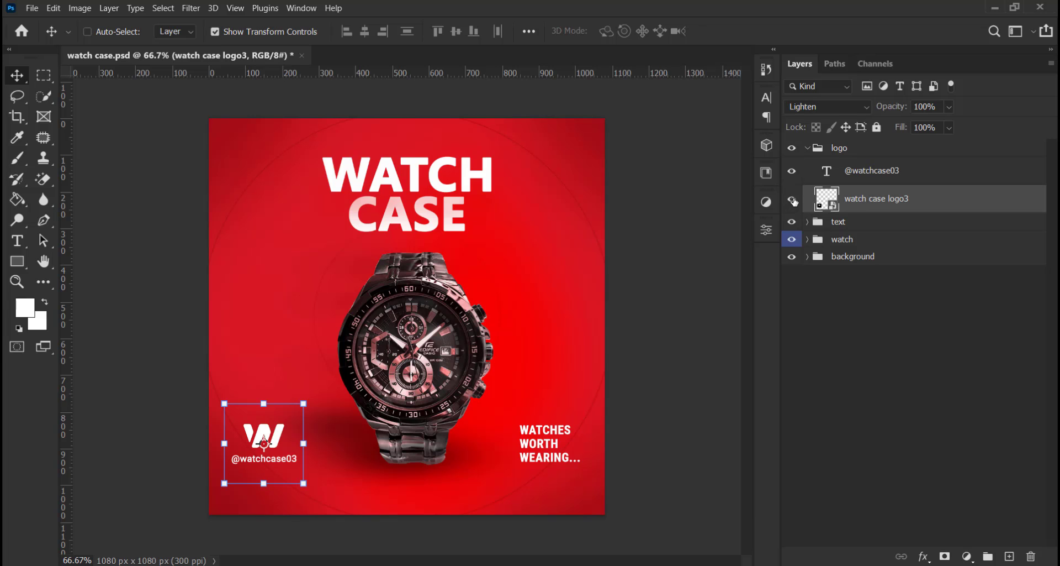
left_click(792, 201)
left_click(793, 201)
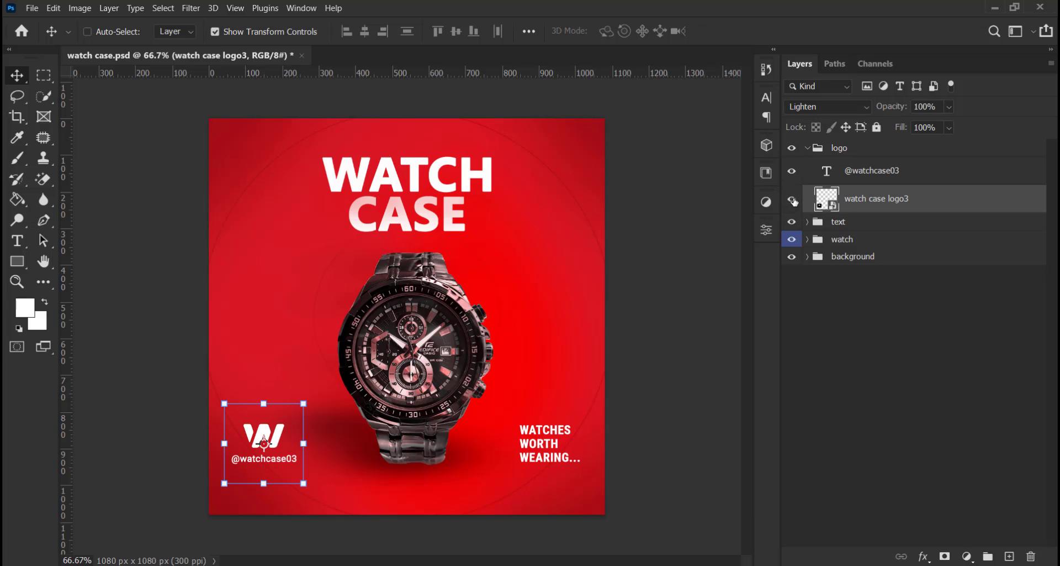